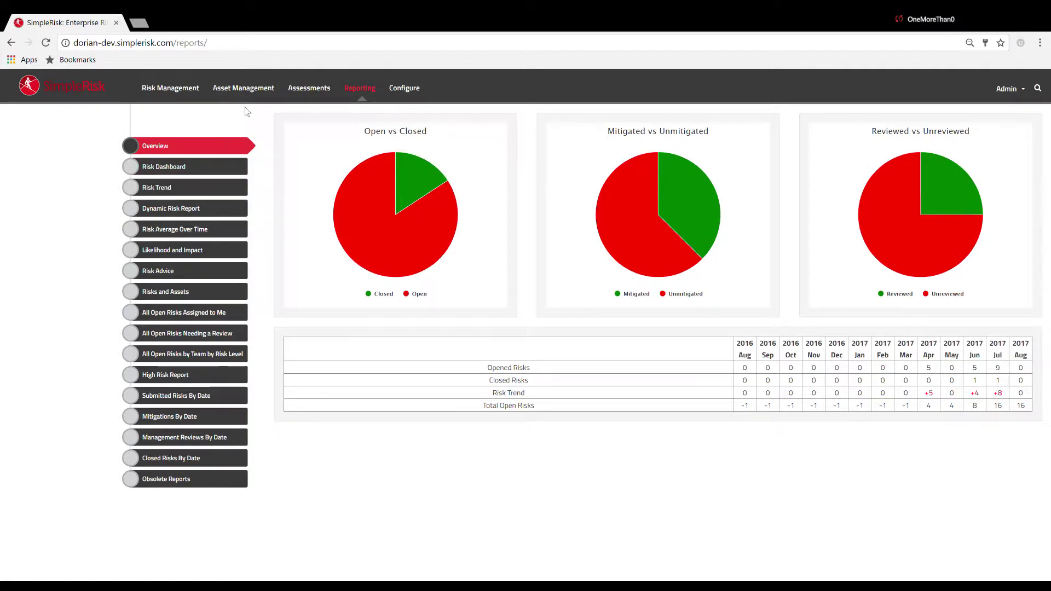
- Leave the reports for Risk Management's Perform Reviews list, then open the blank Submit Risk form
click(174, 91)
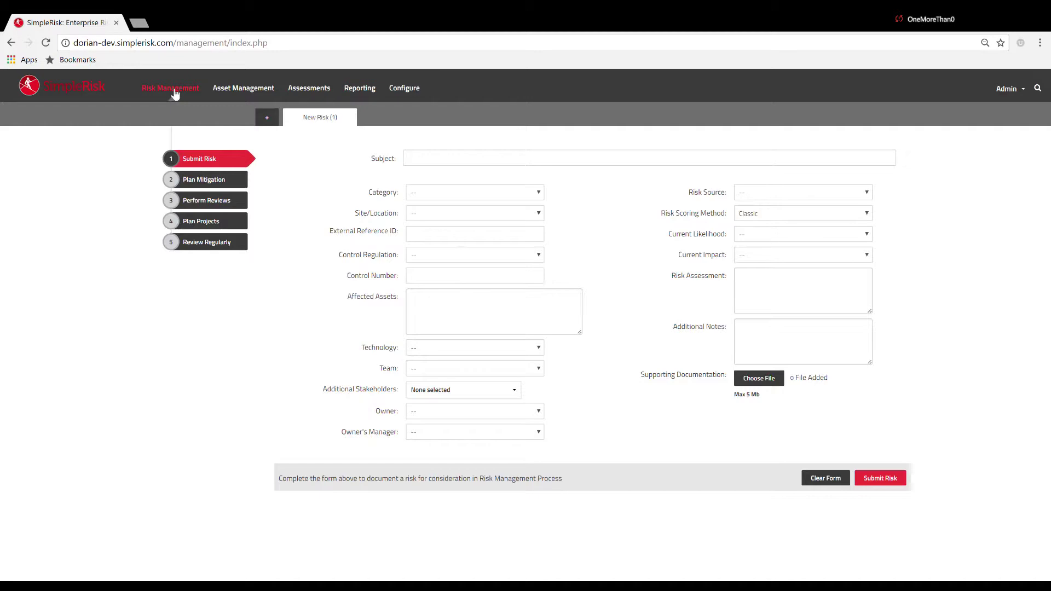
click(211, 200)
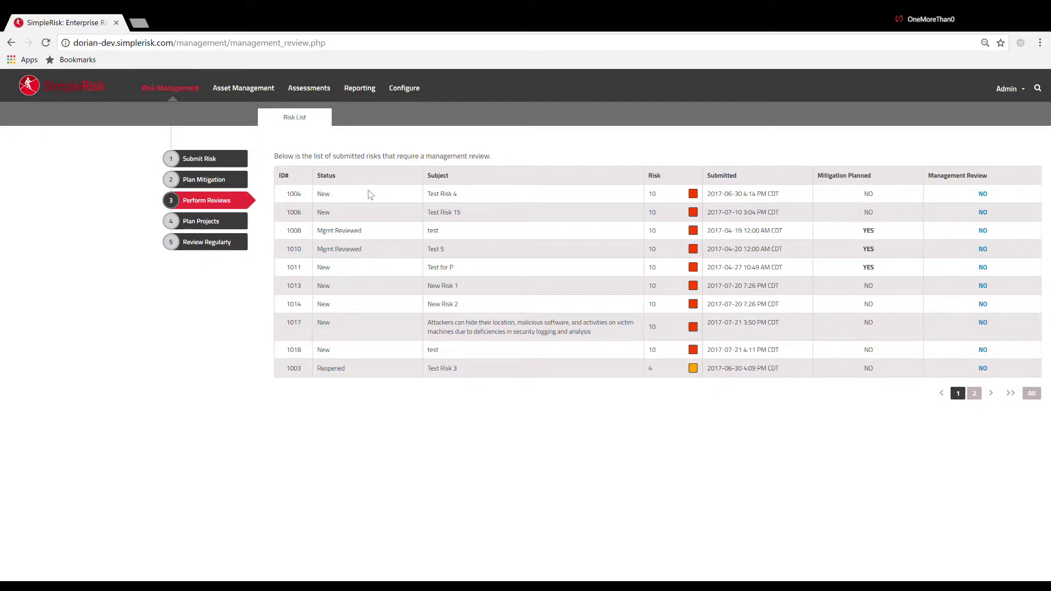
click(176, 91)
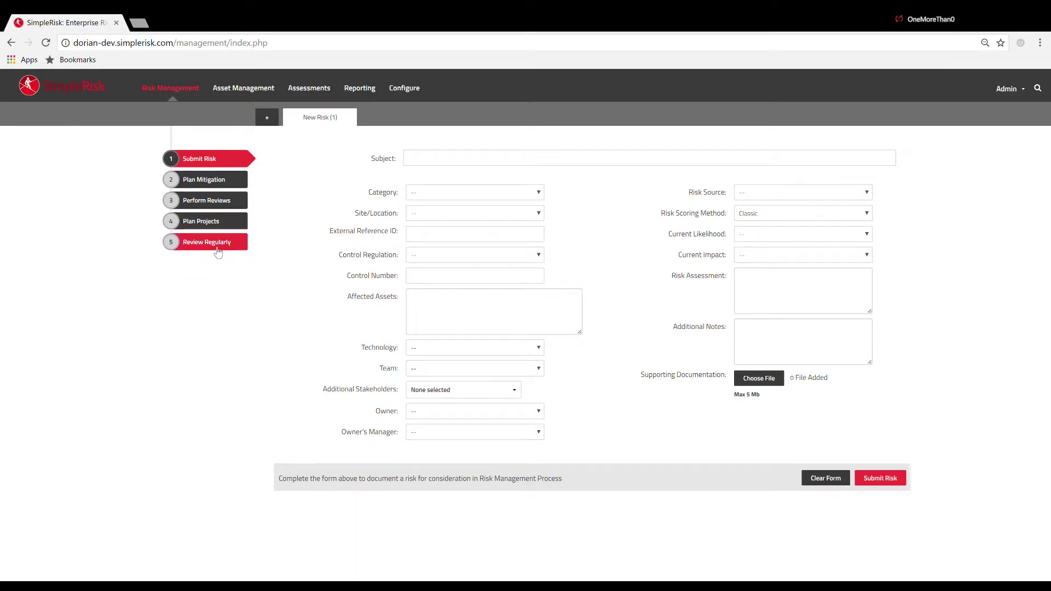
- From the Review Regularly list, open risk 1016 on page 2 via its 2017-10-26 date
click(218, 249)
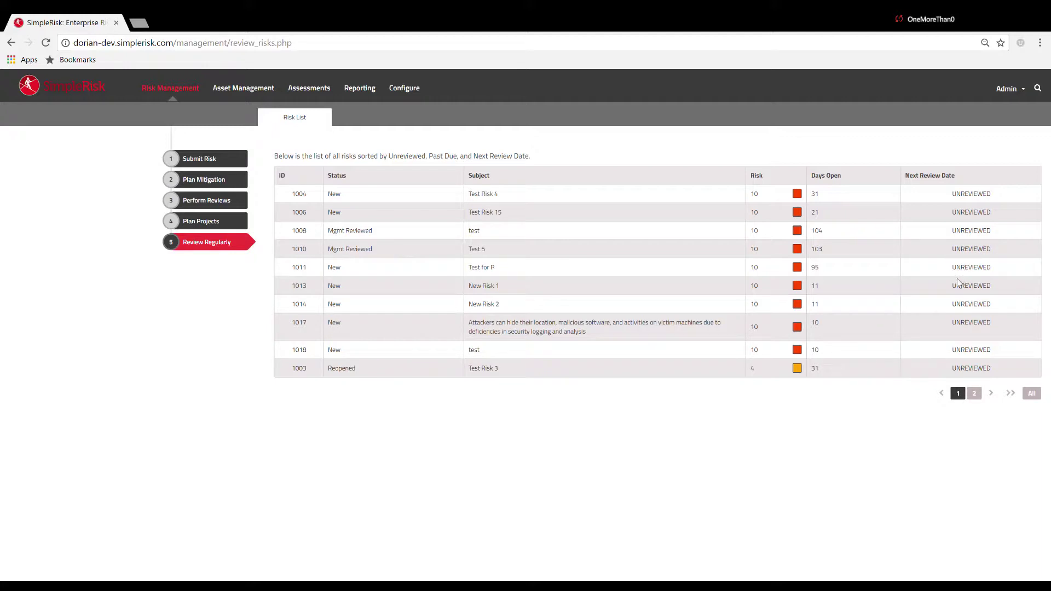
click(975, 394)
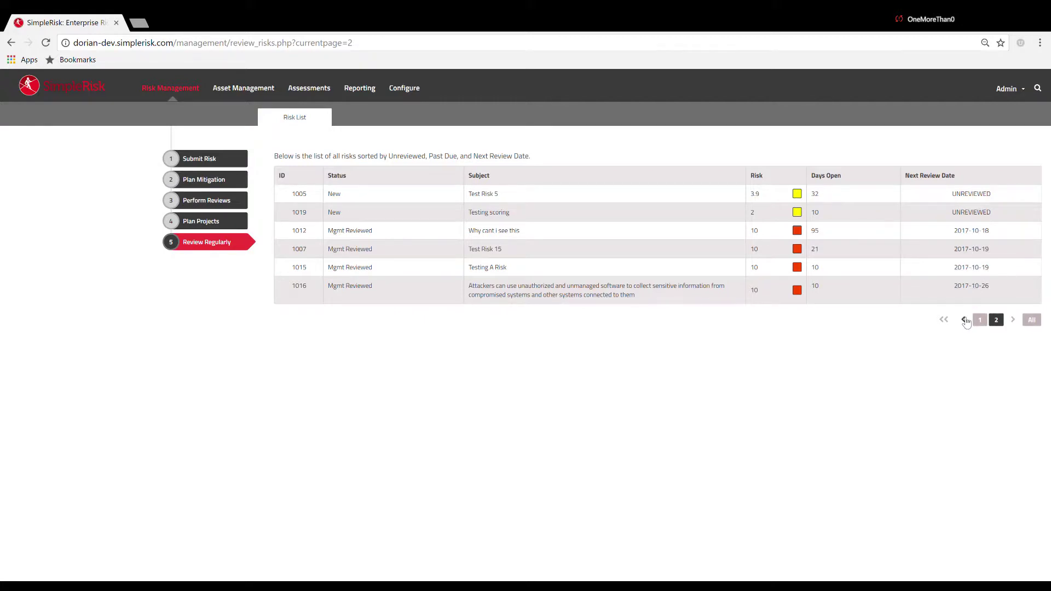
click(974, 288)
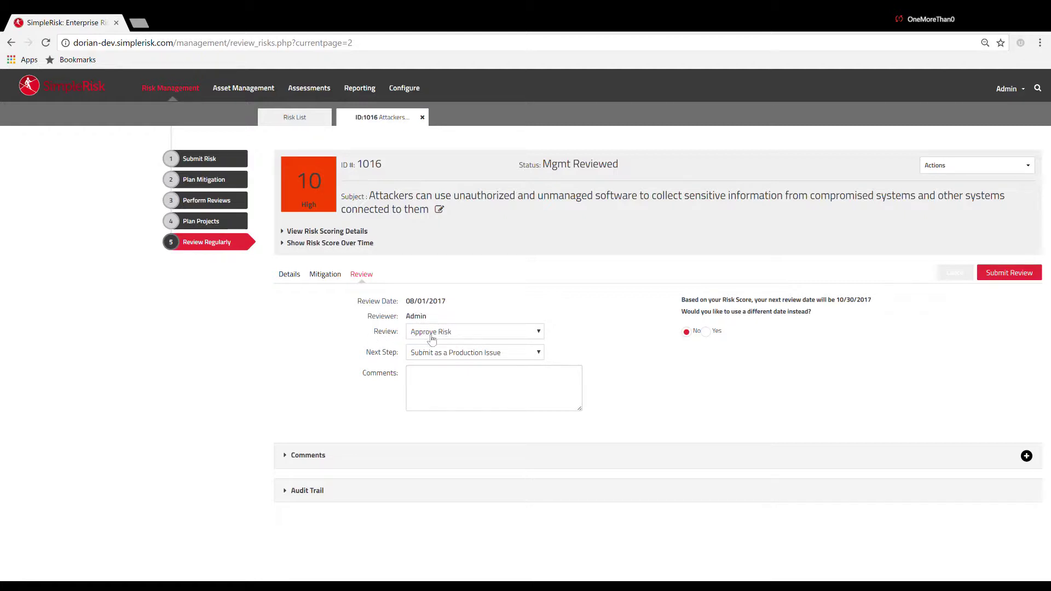
- Switch the Review decision between Reject Risk and Close and Approve Risk, ending on Approve Risk
click(432, 339)
click(431, 371)
click(442, 339)
click(441, 357)
click(443, 339)
click(441, 370)
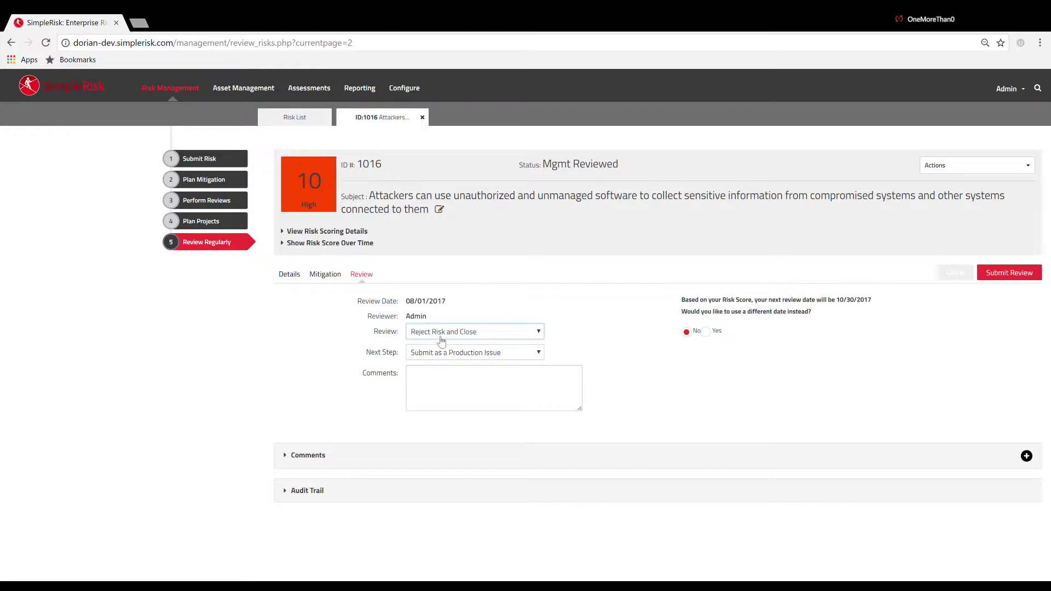
click(441, 339)
click(441, 357)
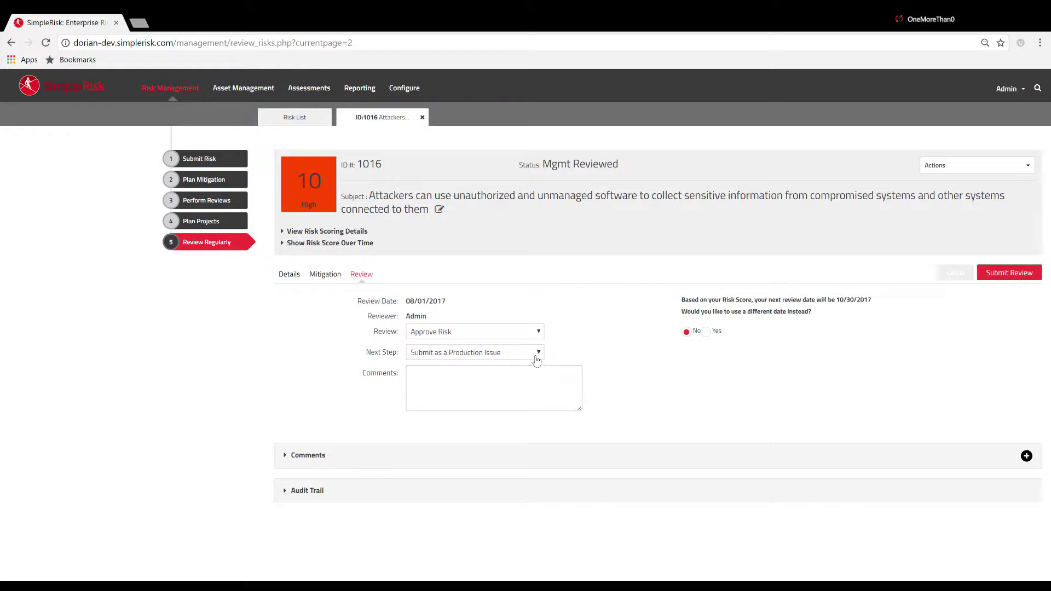
- Cycle the Next Step field with the arrow keys, ending on Accept Until Next Review
key(Tab)
key(Up)
key(Up)
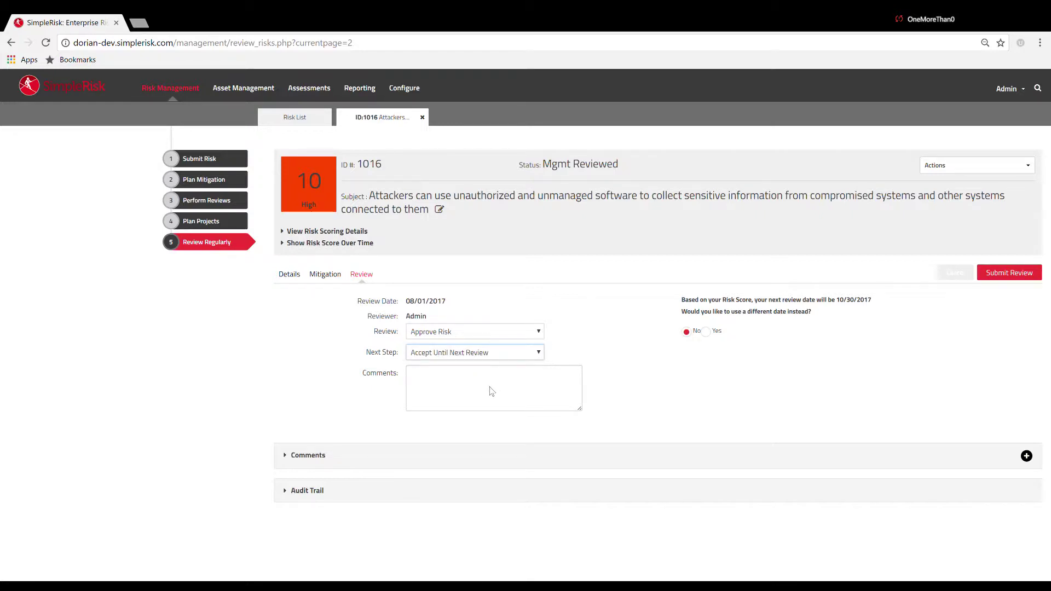
key(Down)
key(Down)
key(Up)
key(Up)
- Collapse the Comments box and cycle Next Step through its options, finishing on Consider for Project
click(512, 389)
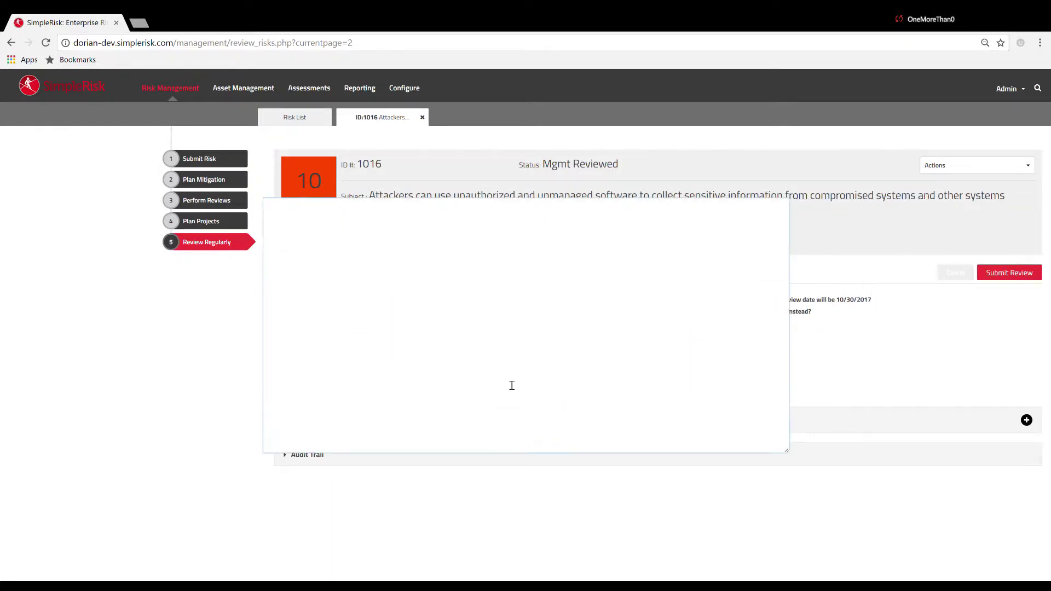
click(847, 368)
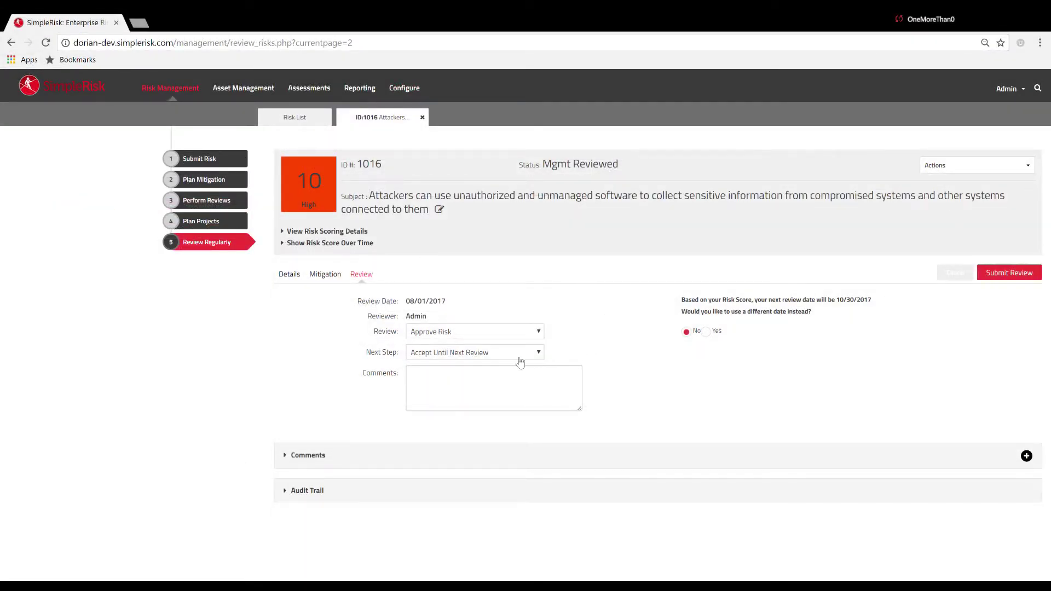
click(500, 357)
click(474, 390)
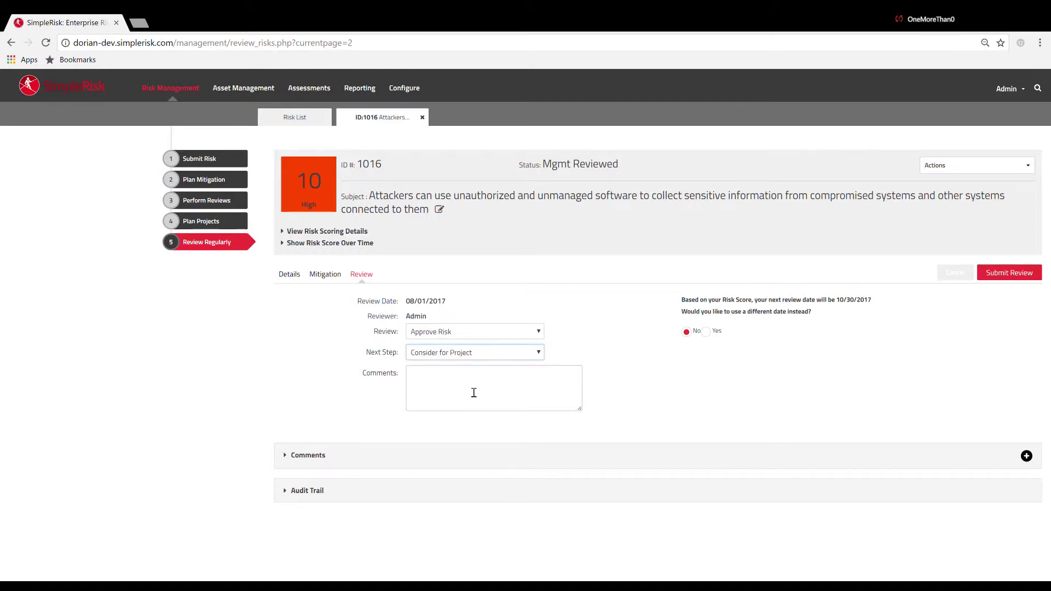
click(534, 356)
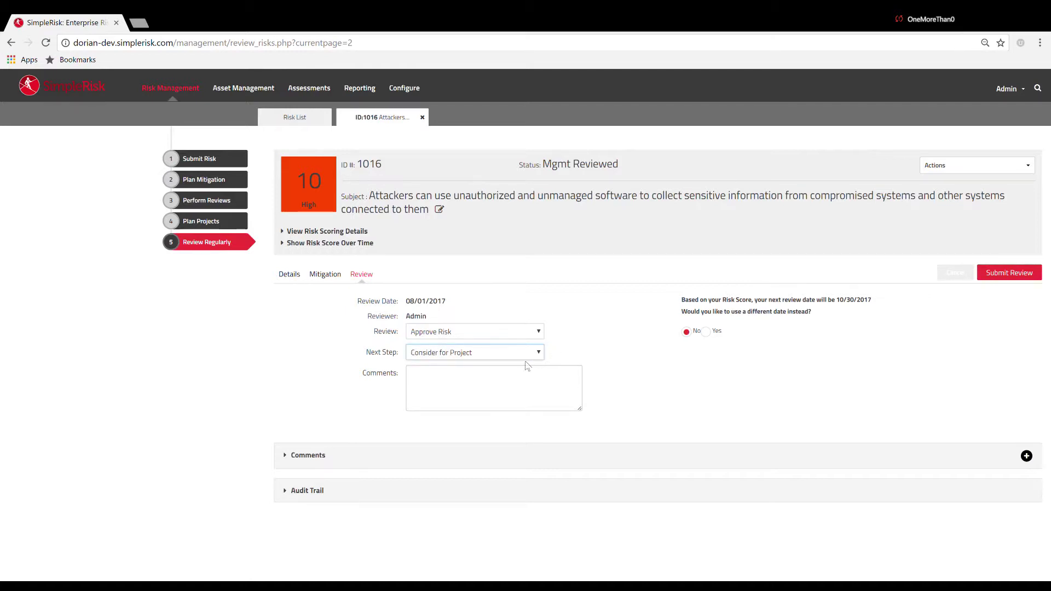
click(497, 401)
click(508, 356)
click(477, 379)
click(616, 364)
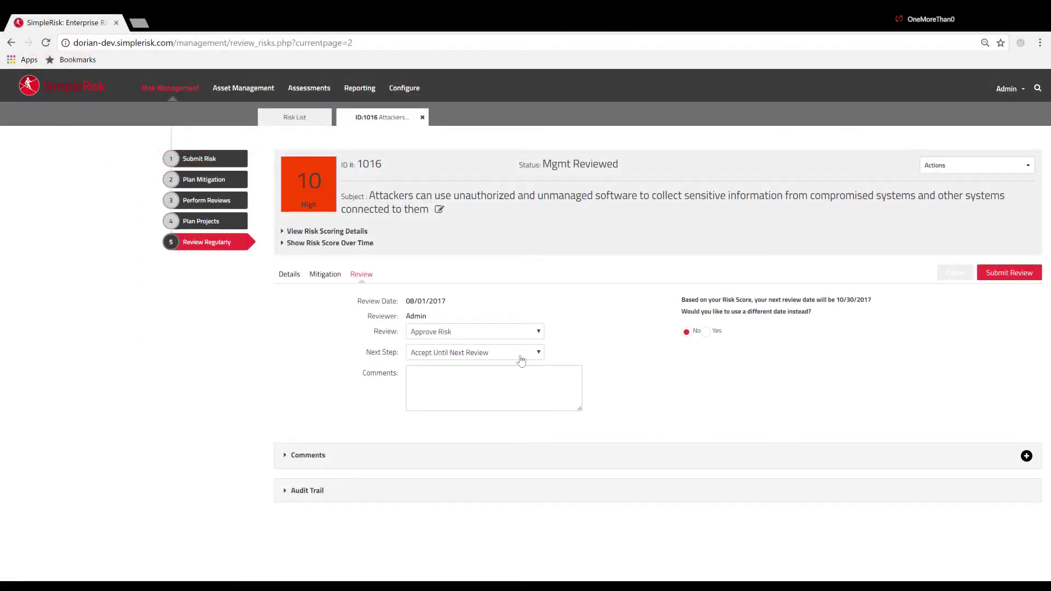
click(520, 360)
click(480, 405)
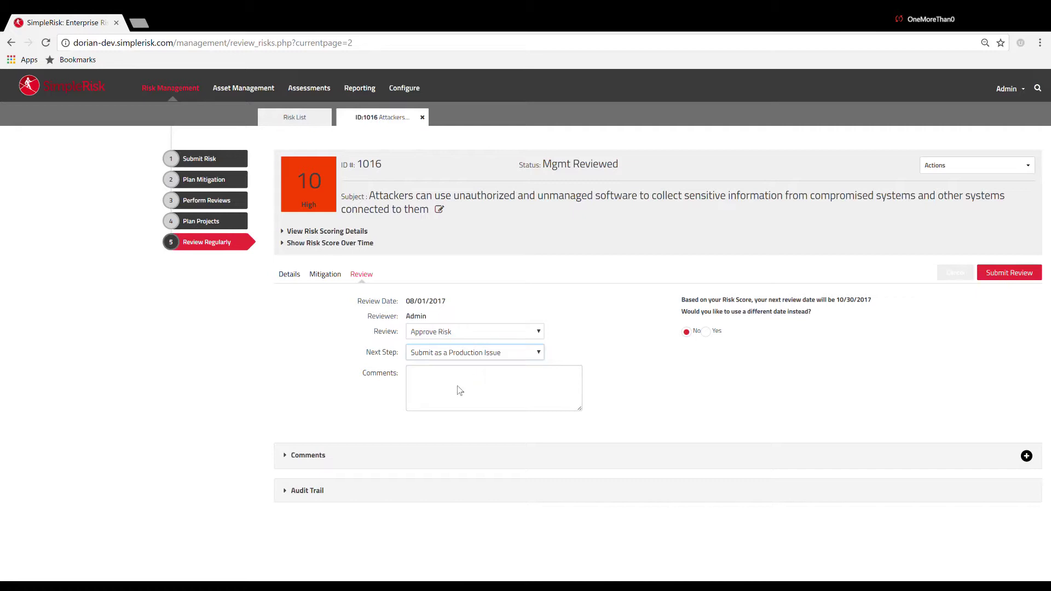
key(Up)
- Choose Submit as a Production Issue as Next Step, leaving the Comments box empty
click(446, 409)
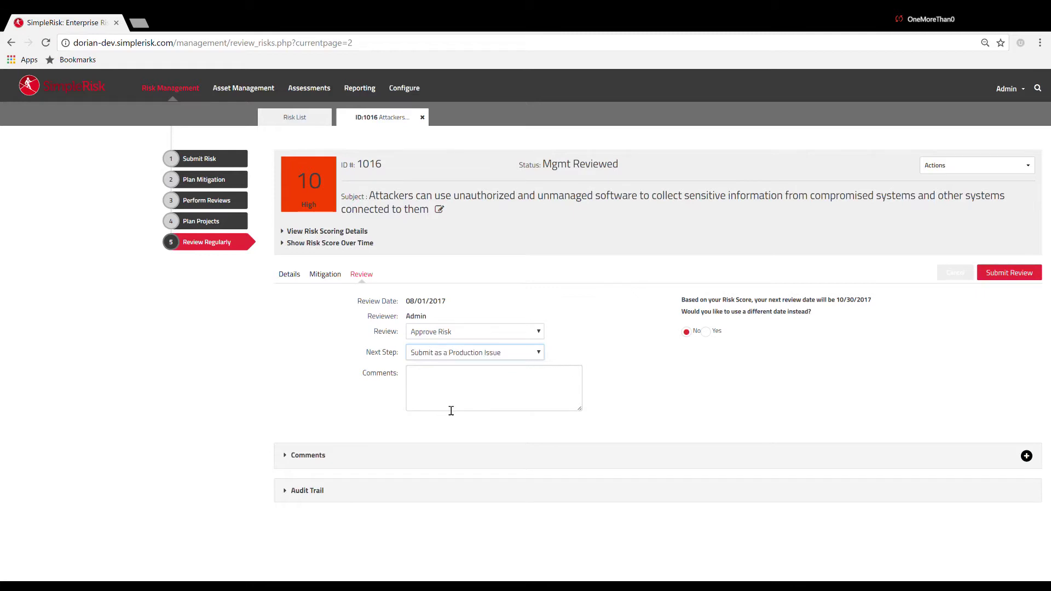
click(507, 431)
click(517, 377)
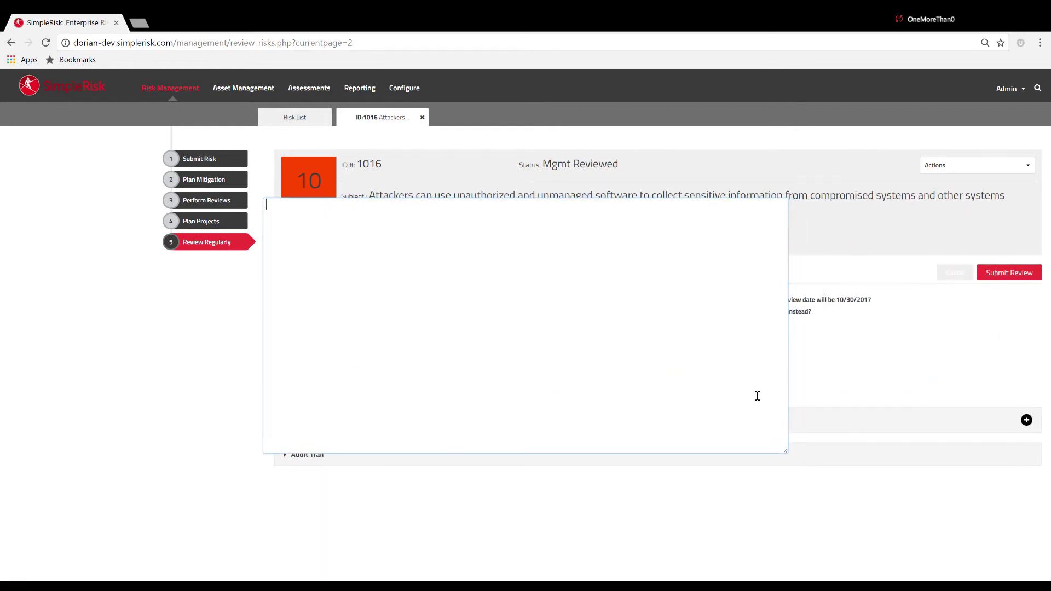
click(885, 437)
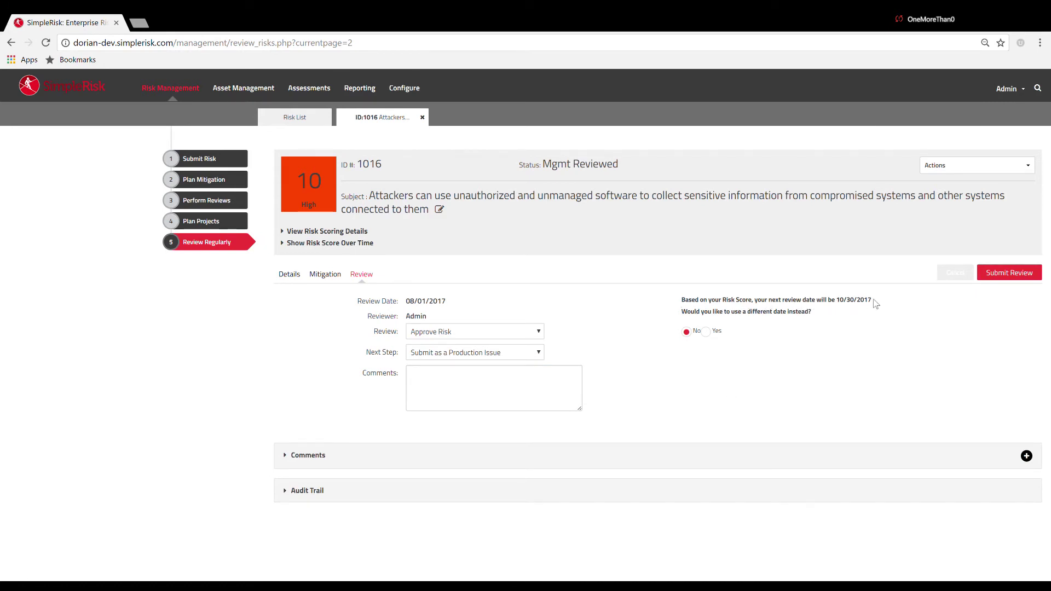
- Opt for a different next review date and pick November 15, 2017 in the calendar
click(707, 332)
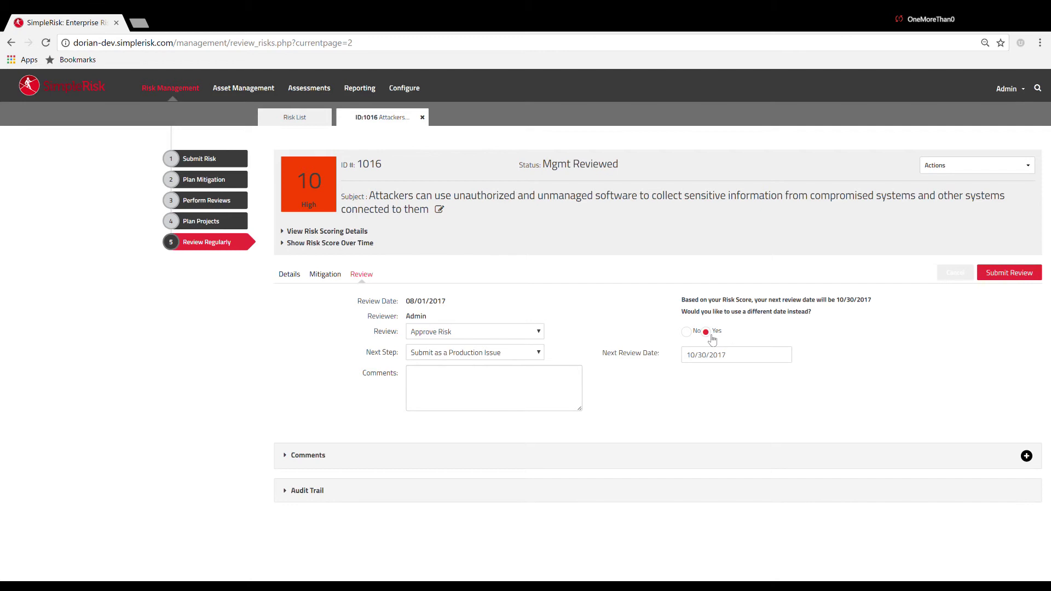
click(755, 357)
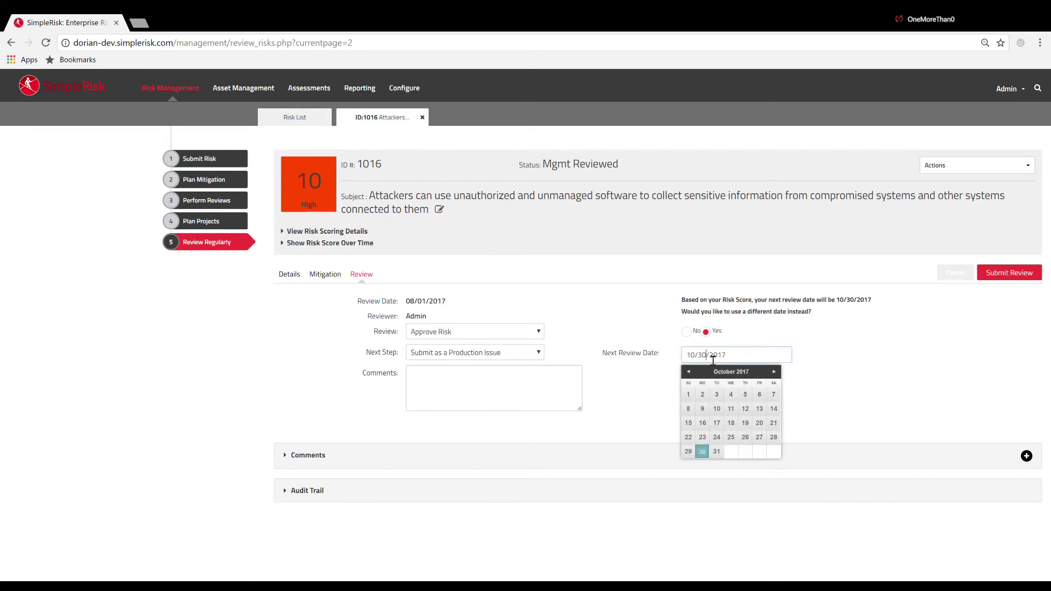
click(745, 436)
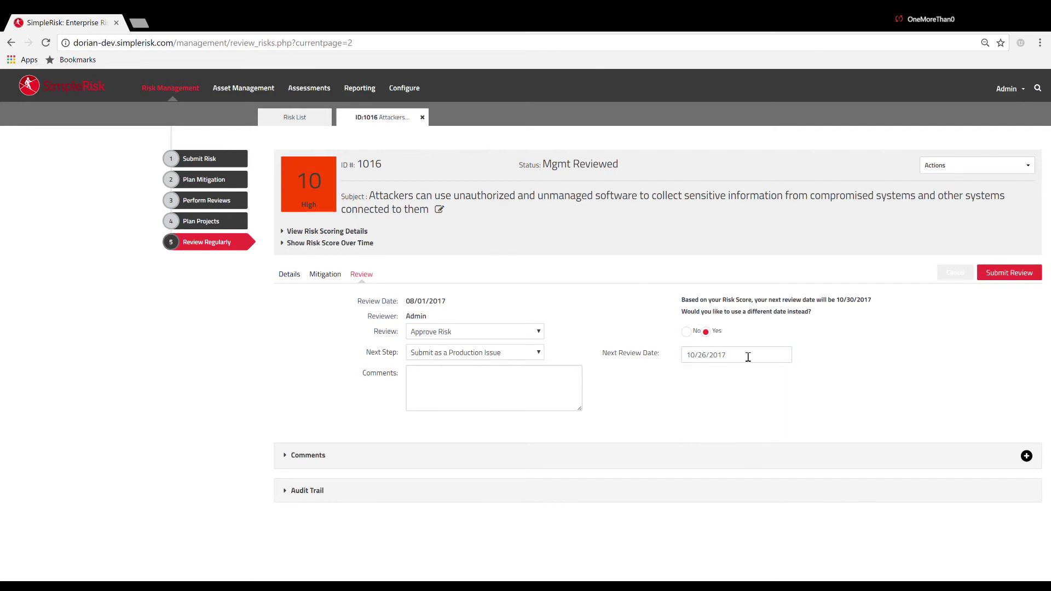
click(774, 372)
click(731, 423)
- Submit risk 1016's review with Approve Risk, production issue and next review 2017-11-15
click(1005, 278)
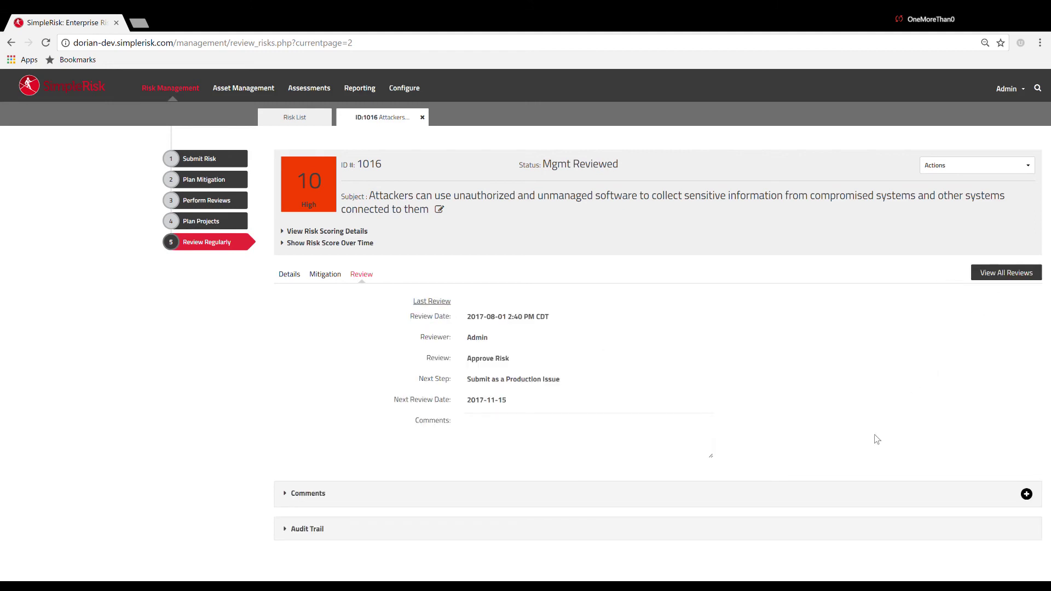